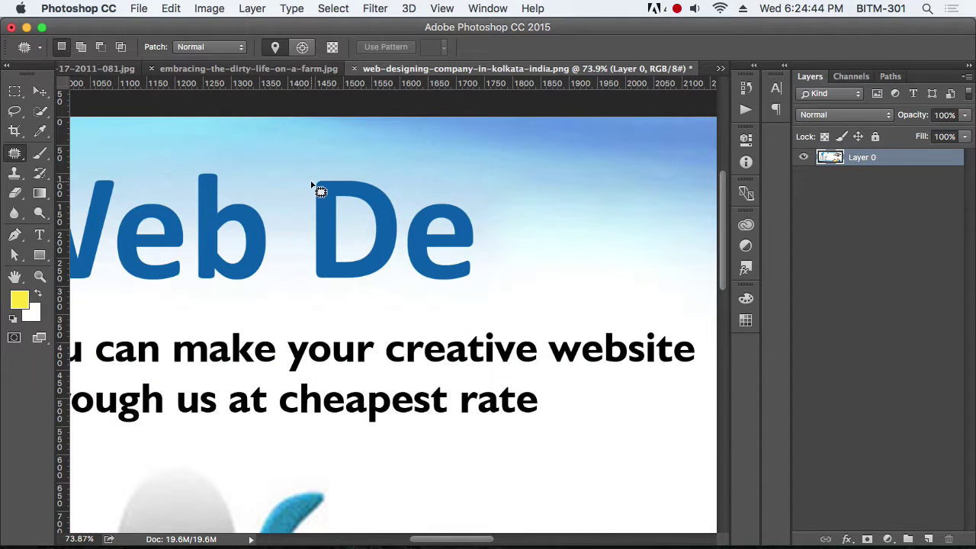
Marquee the letters 'De' and patch them over with the sky beside them
key(m)
drag(303, 171, 482, 288)
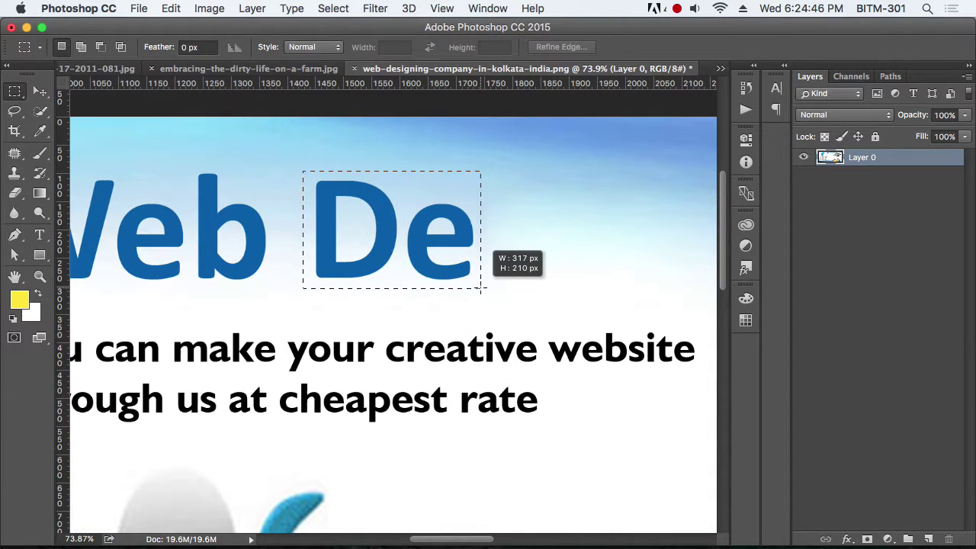
key(j)
drag(392, 268, 533, 280)
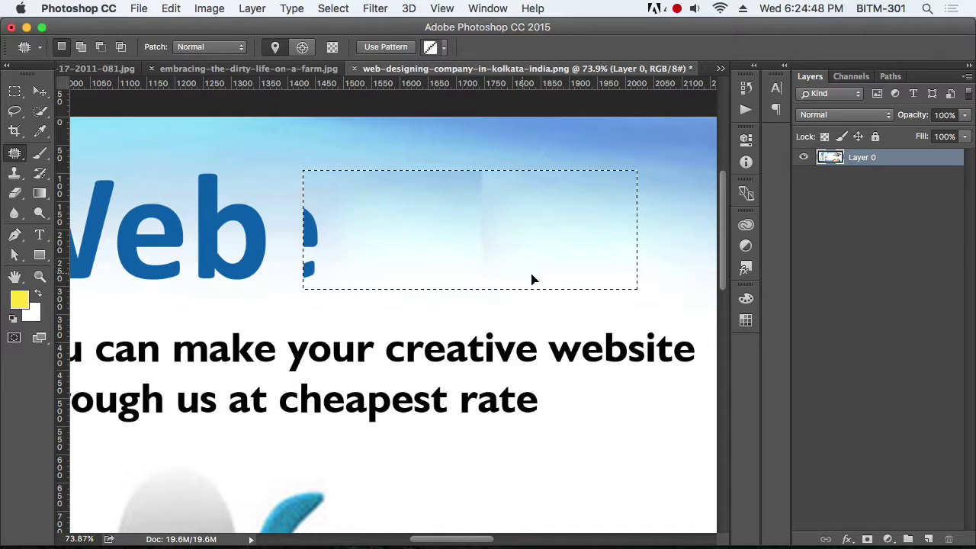
key(super+d)
Patch another sky area near the heading, then zoom out to view the whole banner
alt+super+click(458, 282)
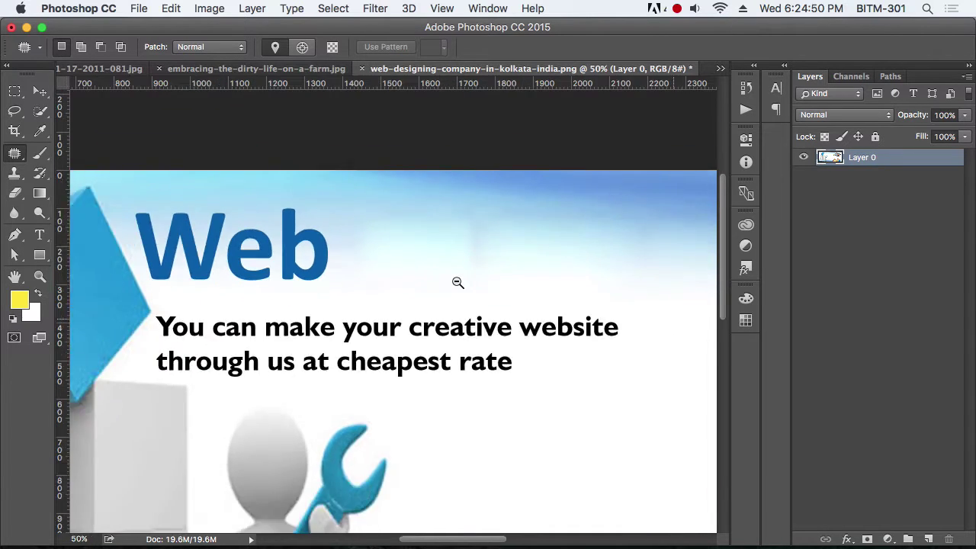
drag(541, 279, 399, 273)
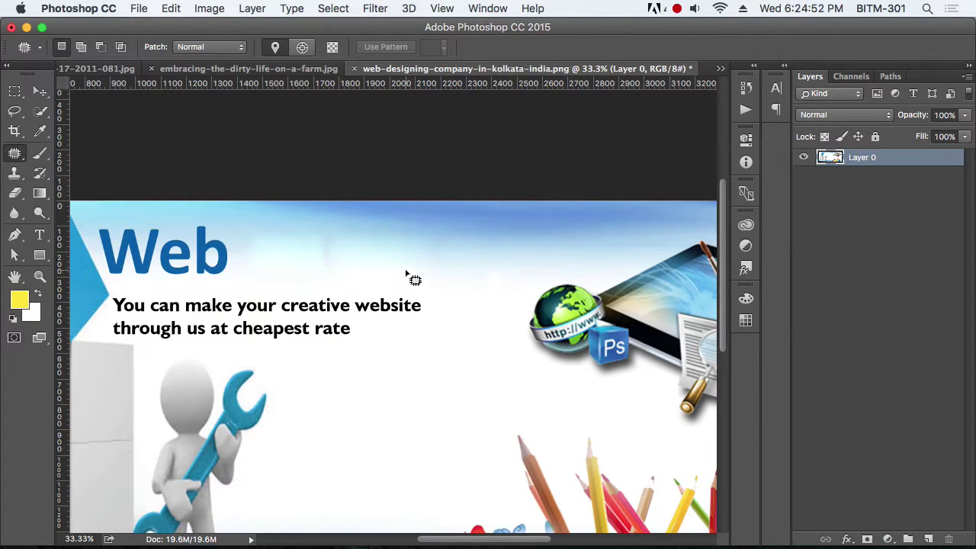
scroll(406, 274, up, 5)
mouse_move(313, 206)
mouse_down()
mouse_move(354, 304)
mouse_move(377, 298)
mouse_up()
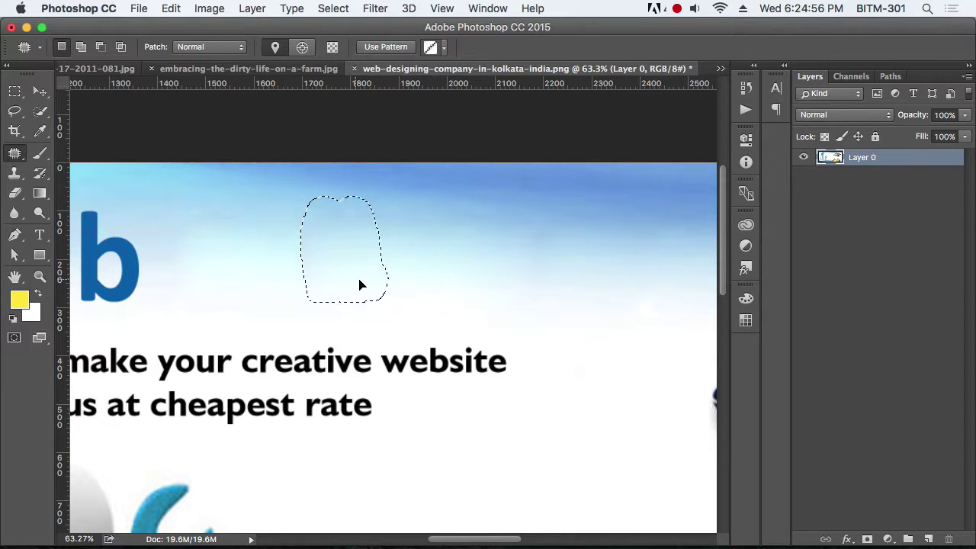
key(super+d)
alt+super+click(492, 283)
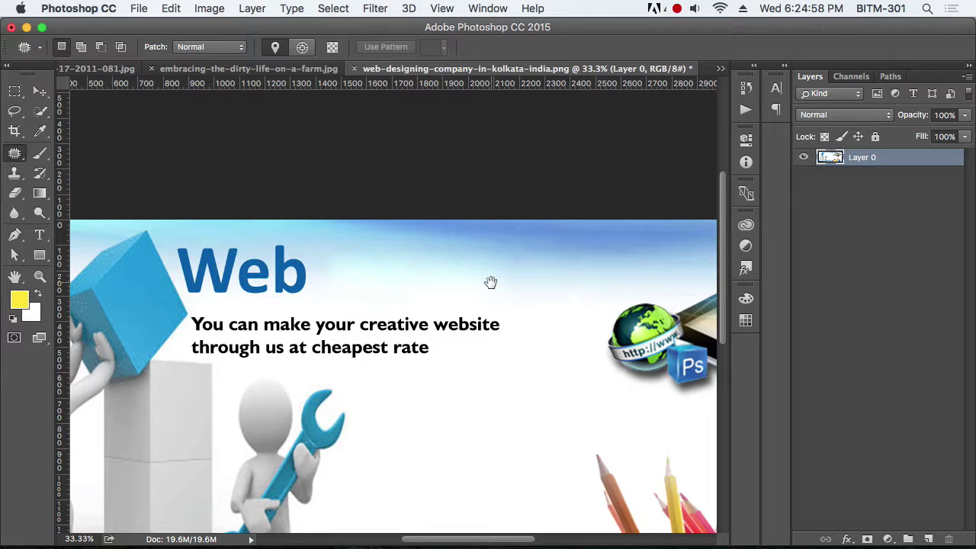
scroll(485, 279, left, 2)
alt+super+click(445, 287)
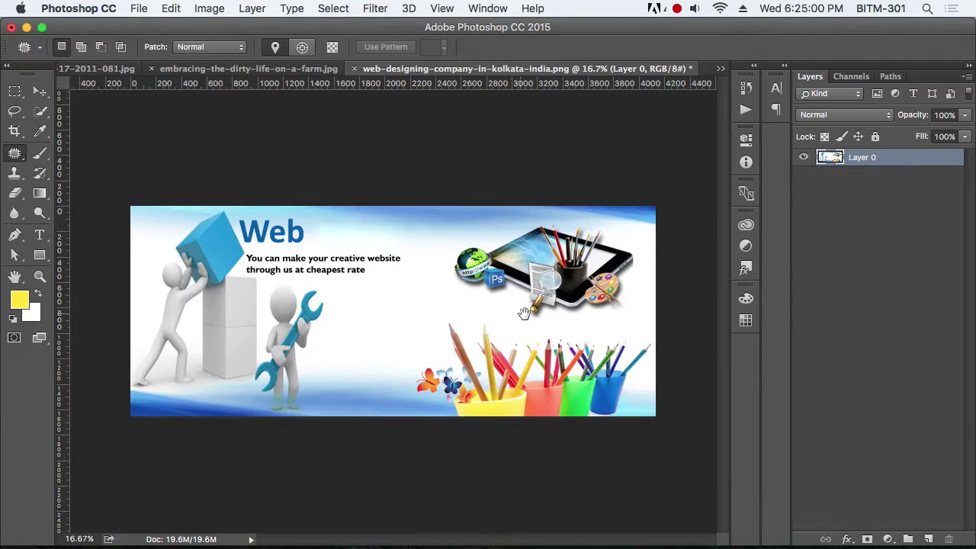
Go to the seagulls photo and patch out the lower-left seagull with nearby sky
click(263, 71)
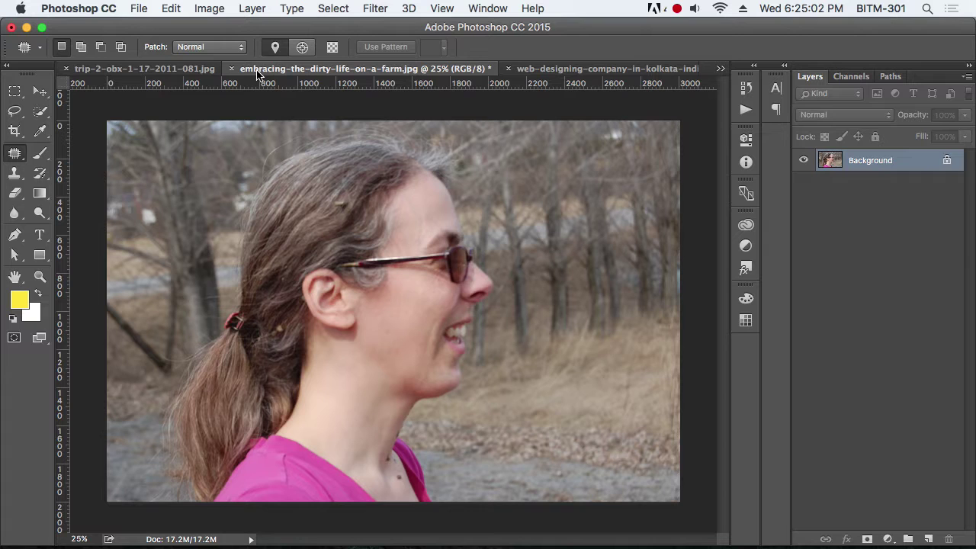
click(119, 70)
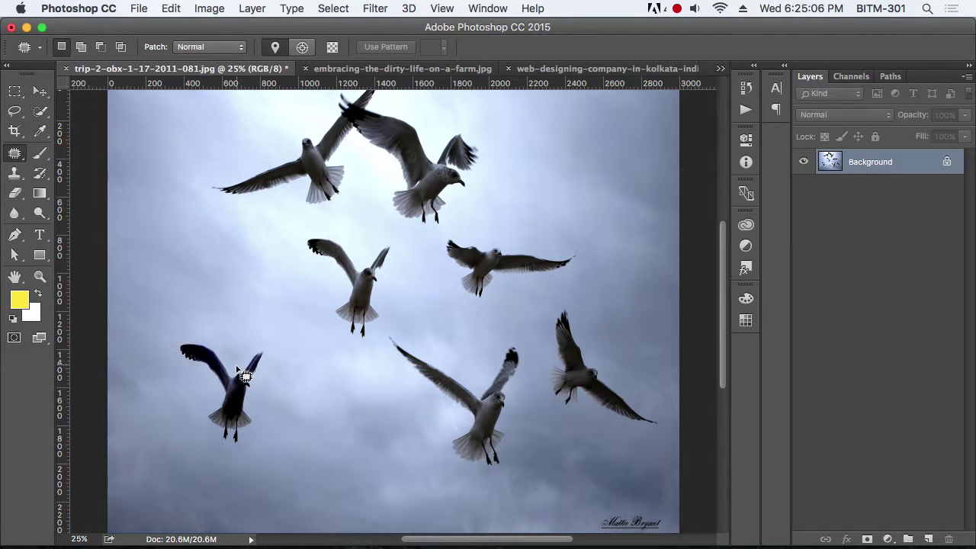
mouse_move(236, 366)
mouse_down()
mouse_move(262, 350)
mouse_move(272, 402)
mouse_move(260, 439)
mouse_move(221, 455)
mouse_move(175, 334)
mouse_move(233, 348)
mouse_move(239, 364)
mouse_up()
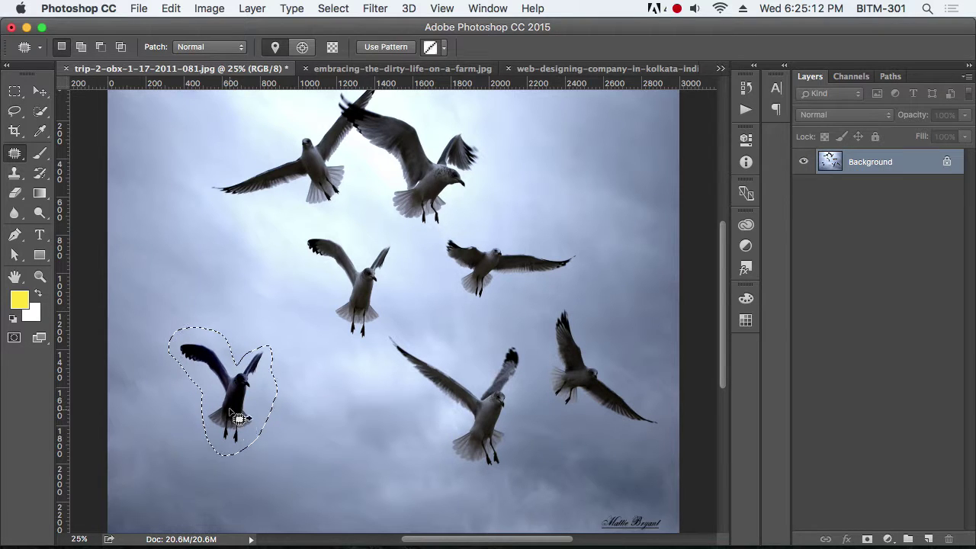
drag(238, 400, 336, 445)
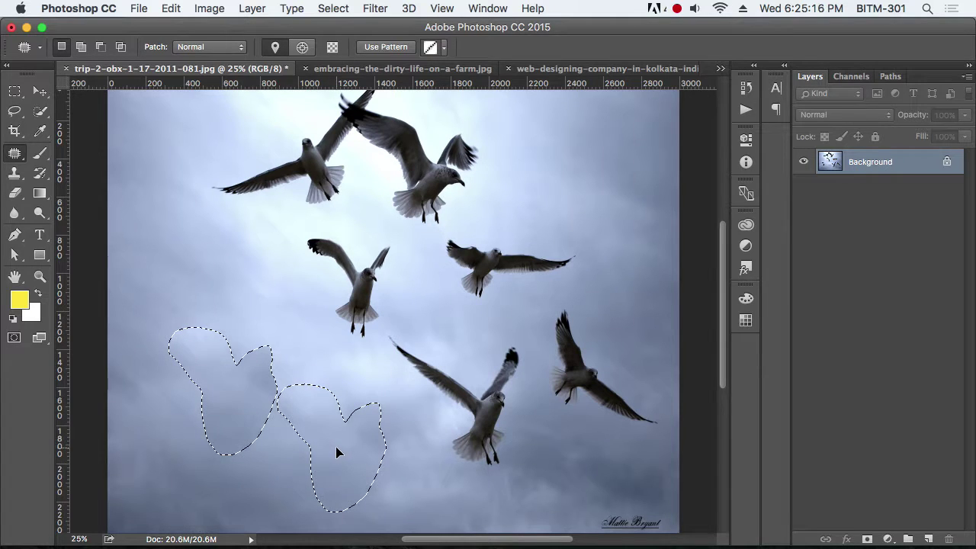
key(ctrl+d)
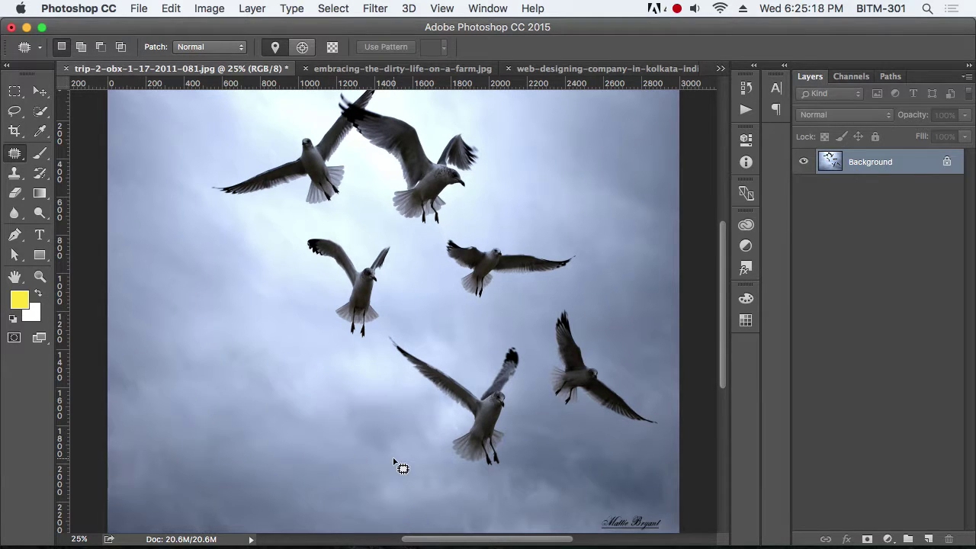
Patch out the central seagull with surrounding cloudy sky
drag(363, 355, 405, 286)
mouse_move(354, 243)
mouse_down()
mouse_move(316, 232)
mouse_move(304, 261)
mouse_move(330, 293)
mouse_move(340, 348)
mouse_move(363, 355)
mouse_move(338, 349)
mouse_move(270, 381)
mouse_up()
key(ctrl+d)
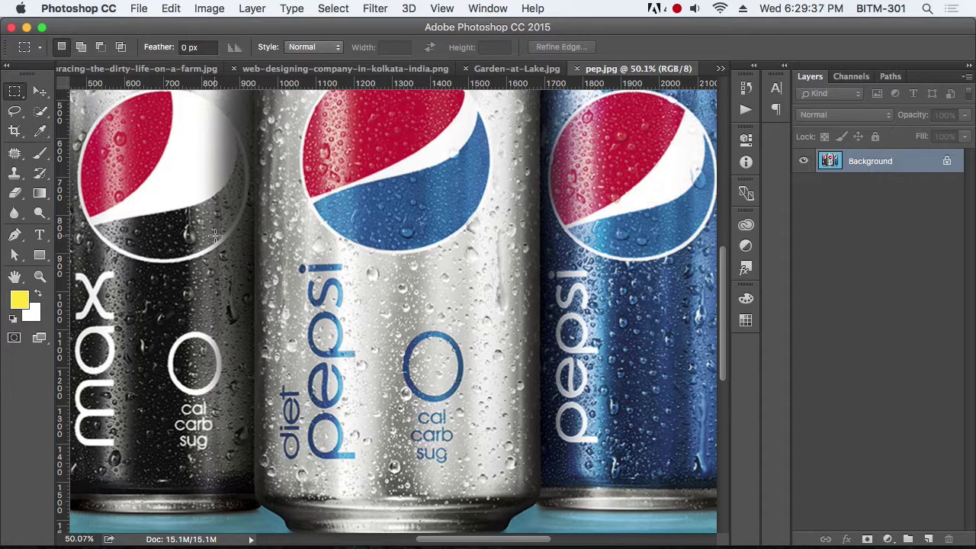
Select the Content-Aware Move Tool in Move mode and zoom in on the Diet Pepsi O
click(14, 152)
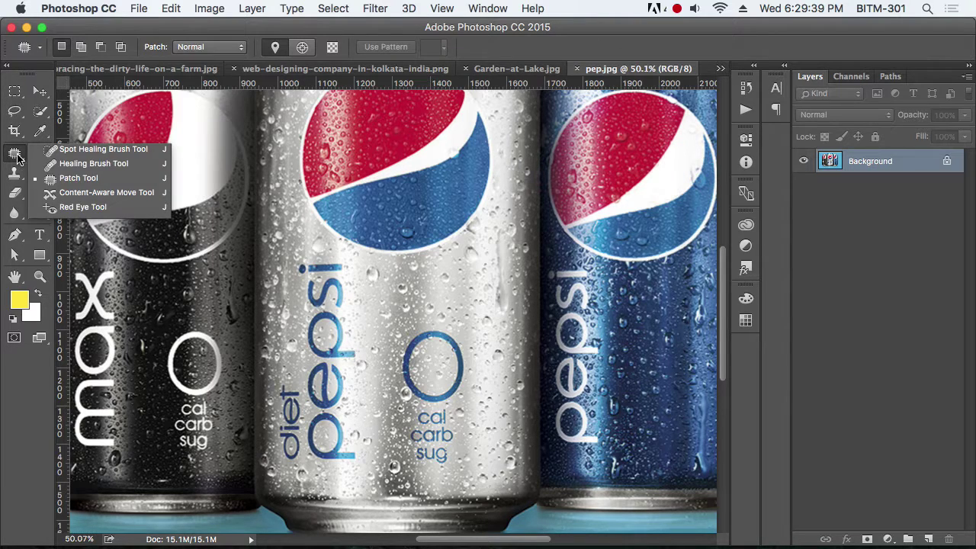
click(95, 193)
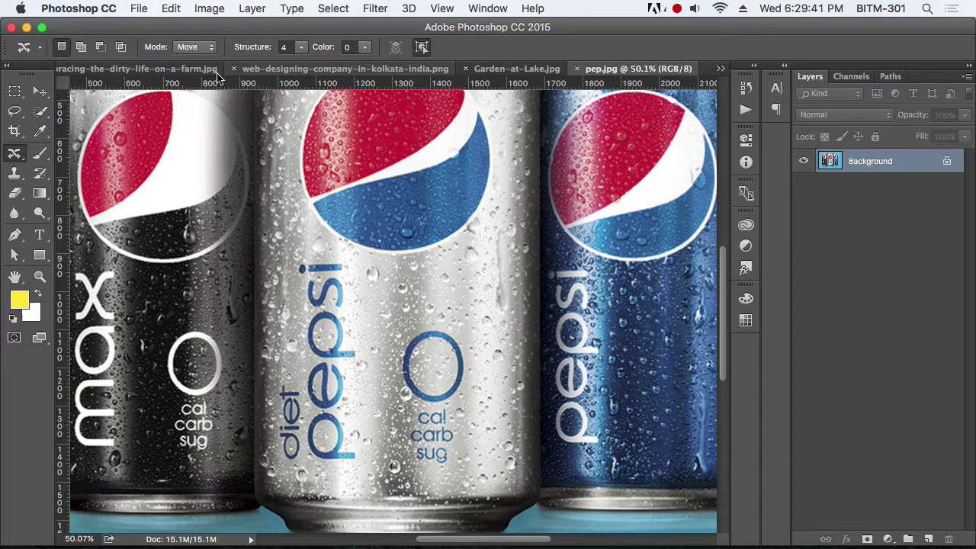
click(196, 49)
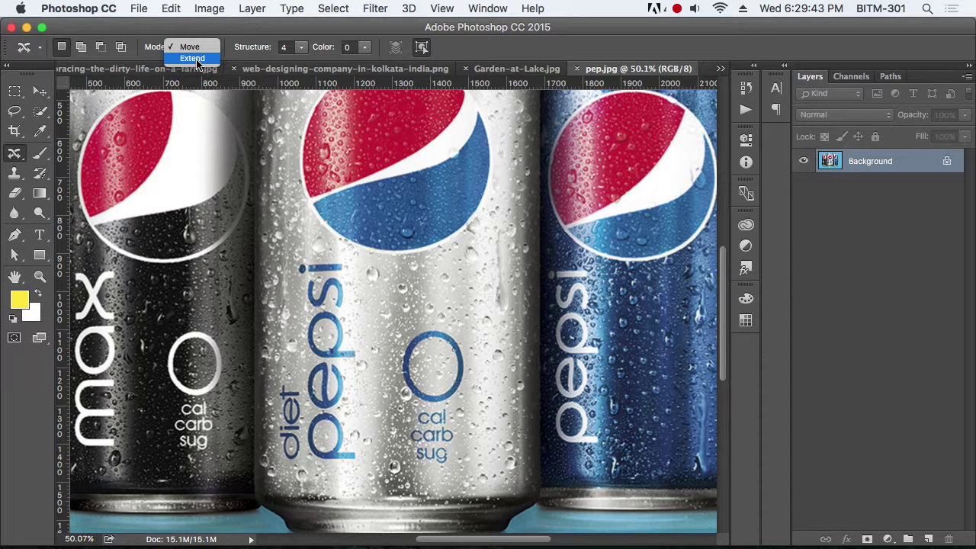
click(190, 47)
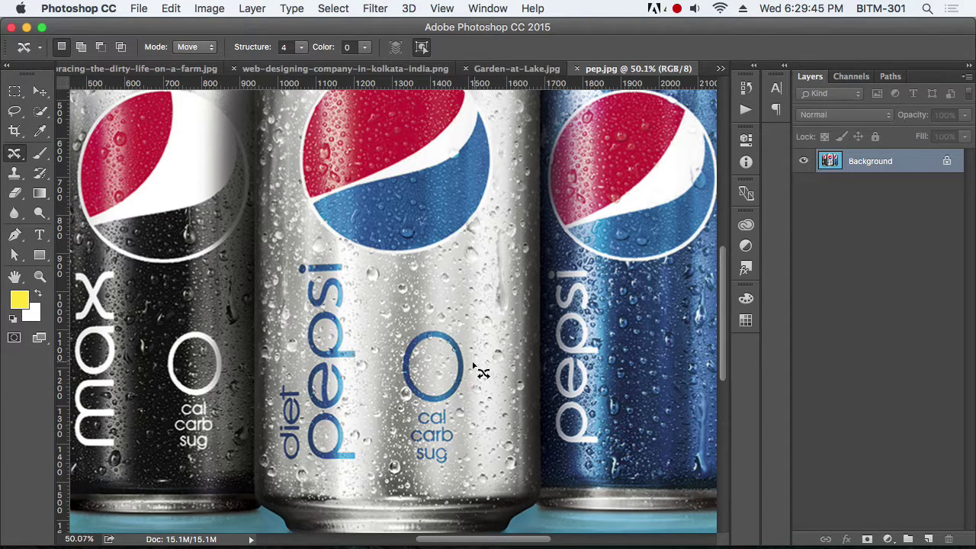
scroll(440, 358, left, 3)
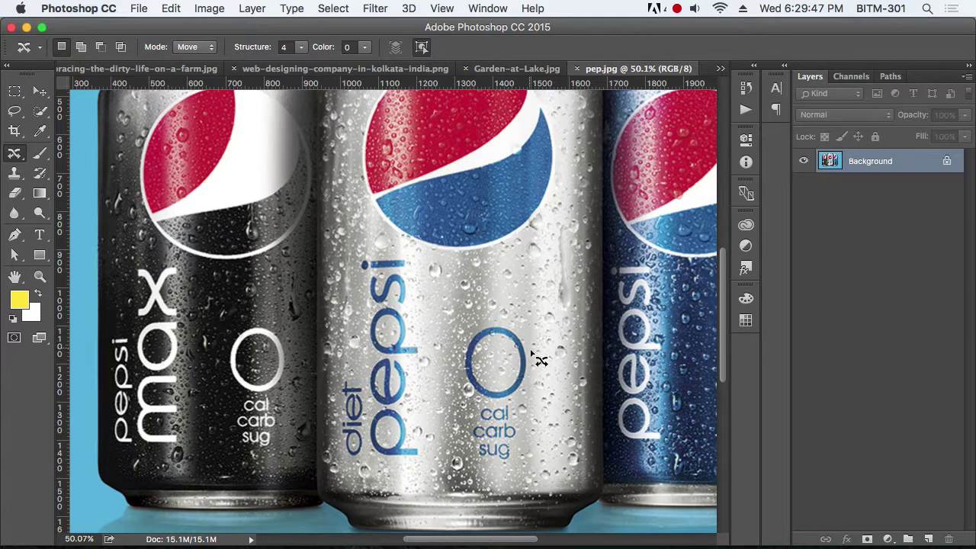
scroll(511, 372, up, 5)
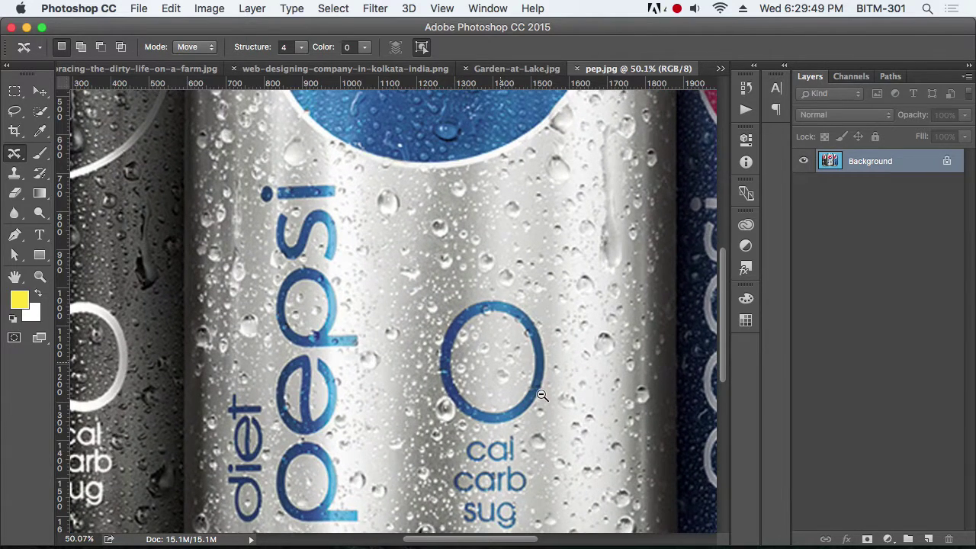
Lasso the Diet Pepsi O, drag it upward and scale it down
mouse_move(445, 312)
mouse_down()
mouse_move(475, 298)
mouse_move(527, 310)
mouse_move(558, 342)
mouse_move(534, 431)
mouse_move(496, 441)
mouse_move(454, 423)
mouse_move(441, 389)
mouse_move(447, 308)
mouse_up()
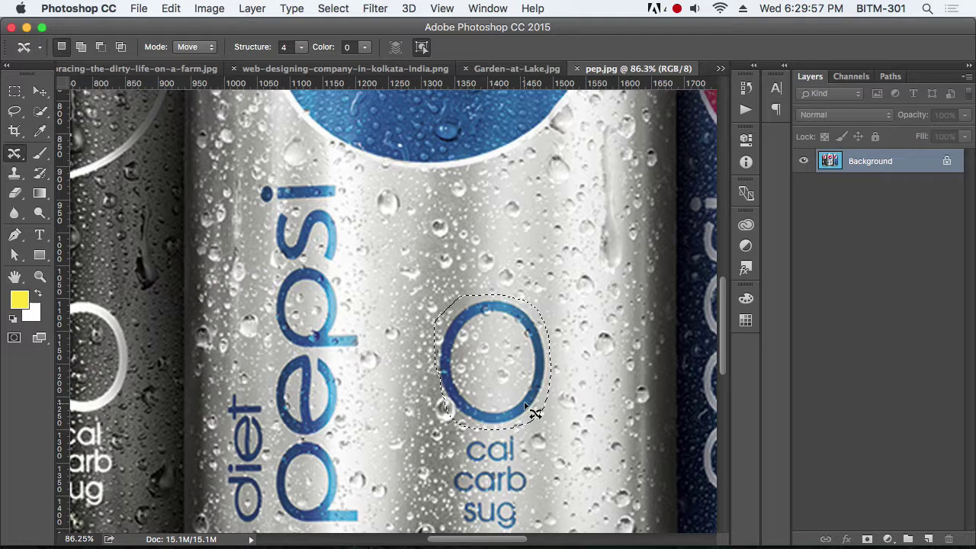
drag(535, 409, 523, 310)
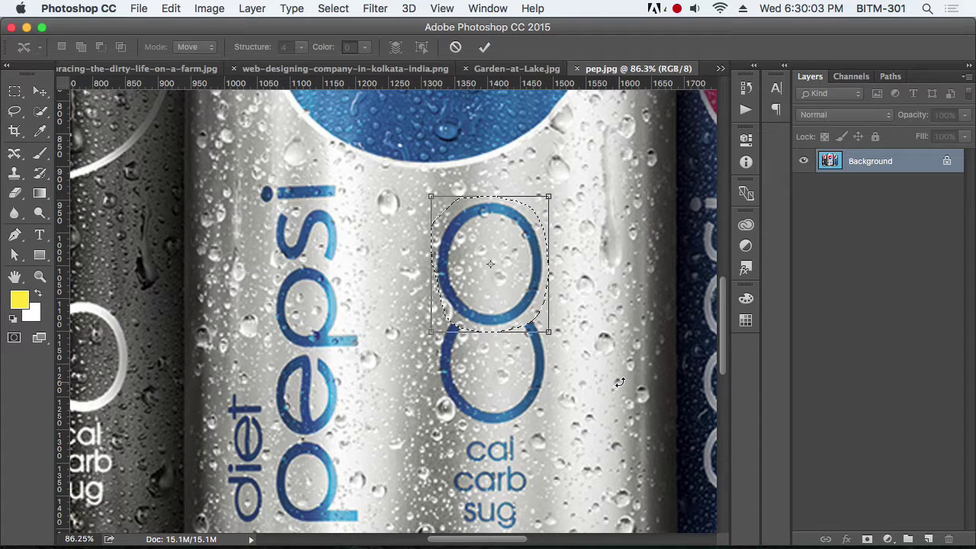
drag(549, 331, 522, 301)
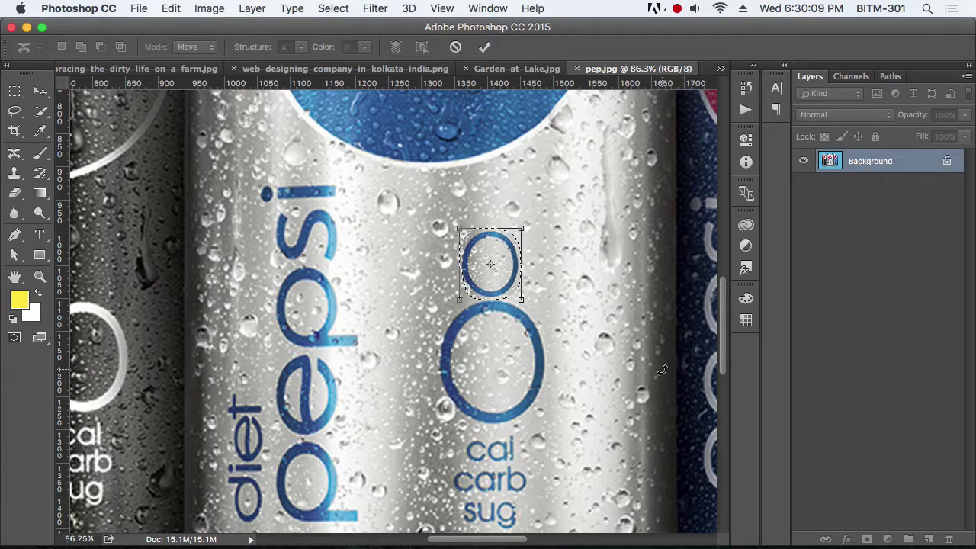
Commit the smaller raised O, deselect, and zoom out to show all three cans
click(487, 49)
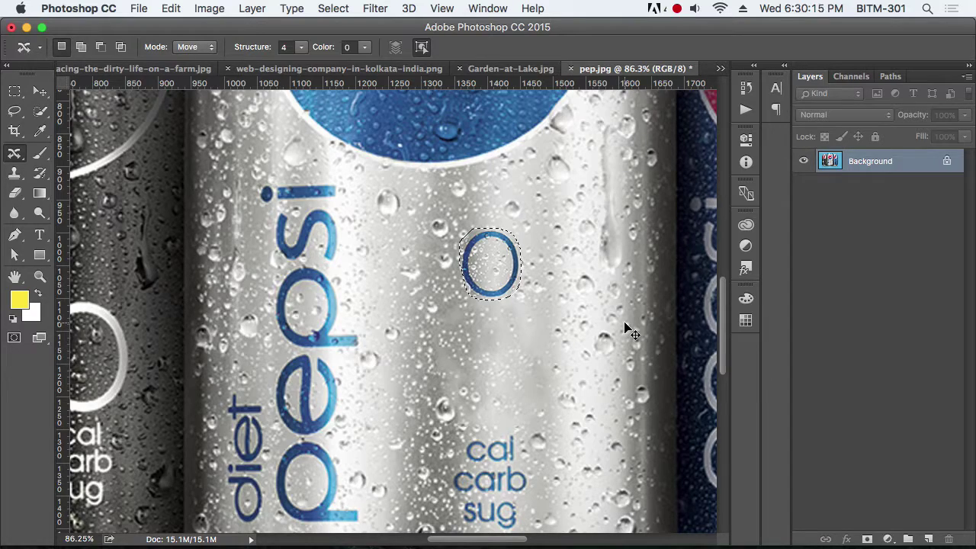
key(super+d)
alt+super+click(541, 336)
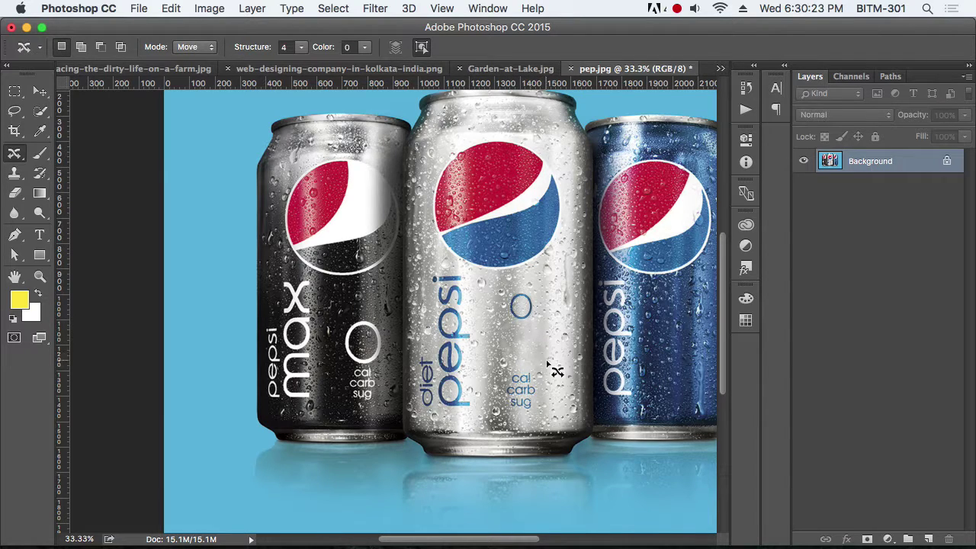
drag(562, 360, 482, 362)
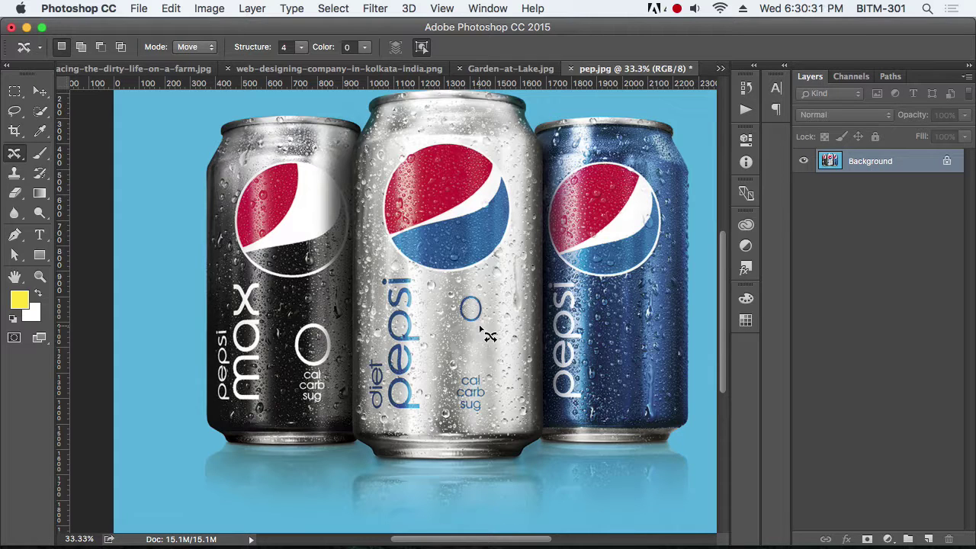
Change the Content-Aware Move mode from Move to Extend
click(206, 47)
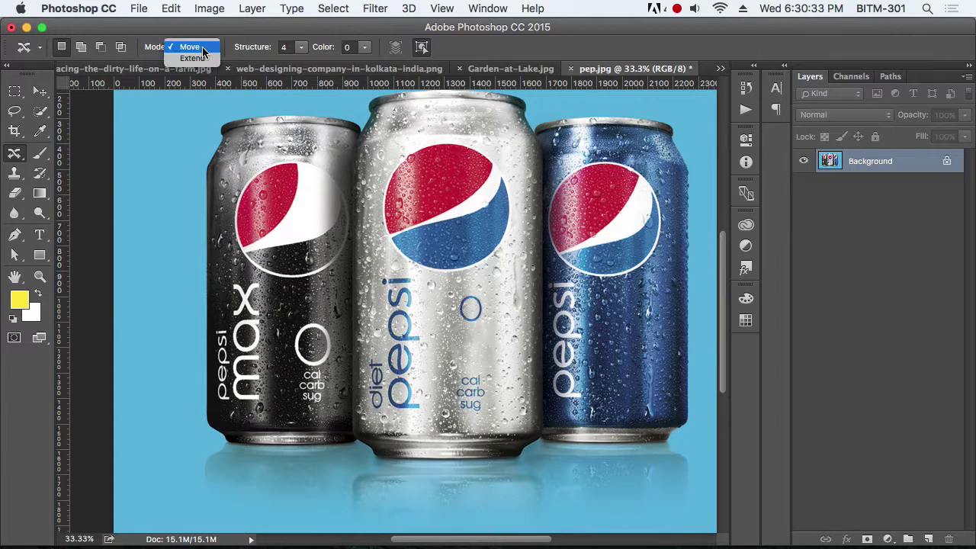
click(197, 60)
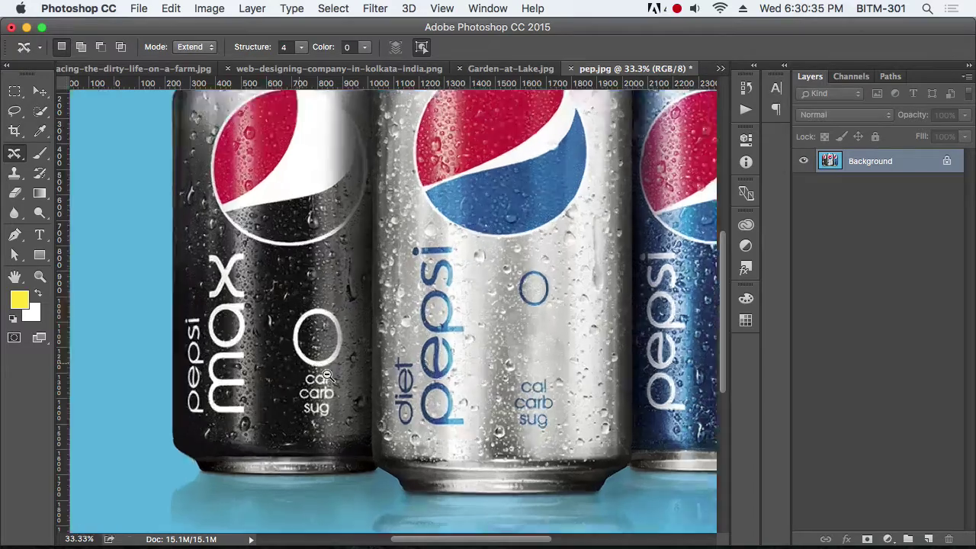
scroll(347, 374, up, 6)
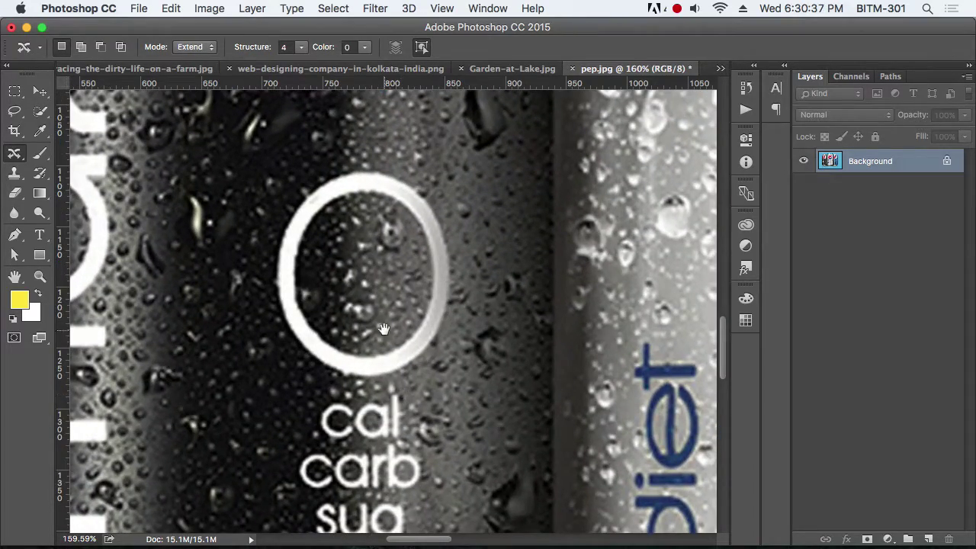
scroll(399, 394, up, 5)
scroll(400, 362, left, 2)
scroll(400, 364, down, 2)
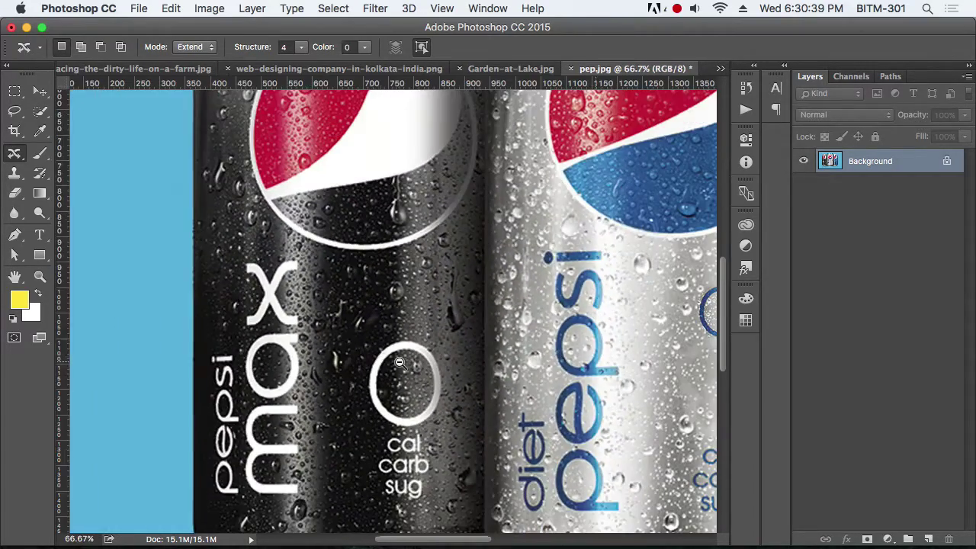
Lasso the 0 on the black Pepsi Max can, try a copy, then undo it
mouse_move(374, 353)
mouse_down()
mouse_move(447, 410)
mouse_move(368, 392)
mouse_move(375, 355)
mouse_move(311, 385)
mouse_move(644, 390)
mouse_up()
scroll(406, 371, down, 1)
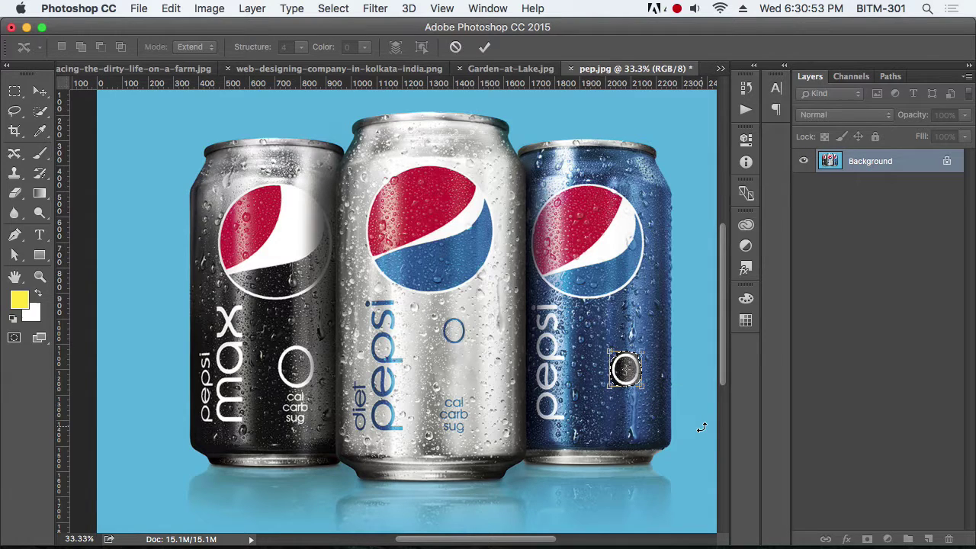
key(Return)
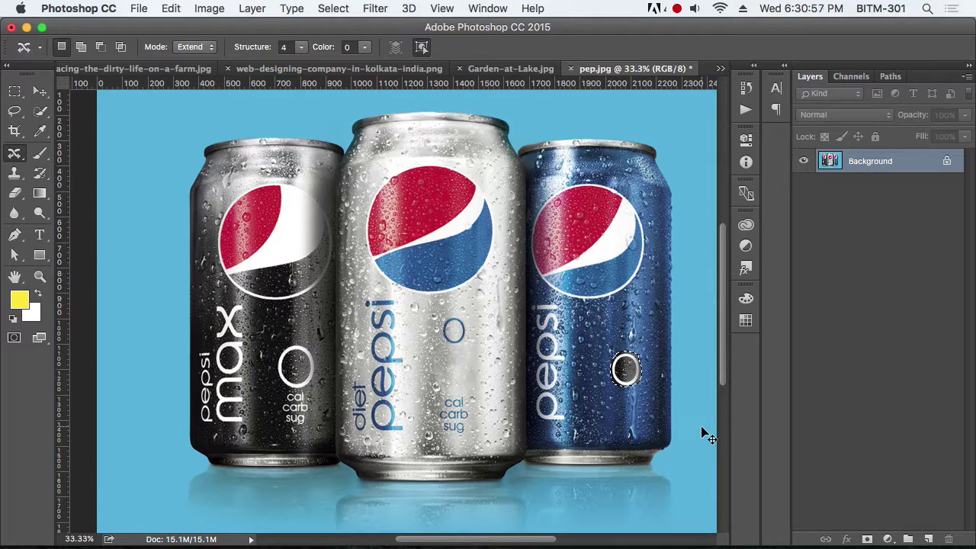
key(ctrl+z)
Place a slightly smaller copy of the 0 just above the original and commit it
scroll(263, 347, up, 5)
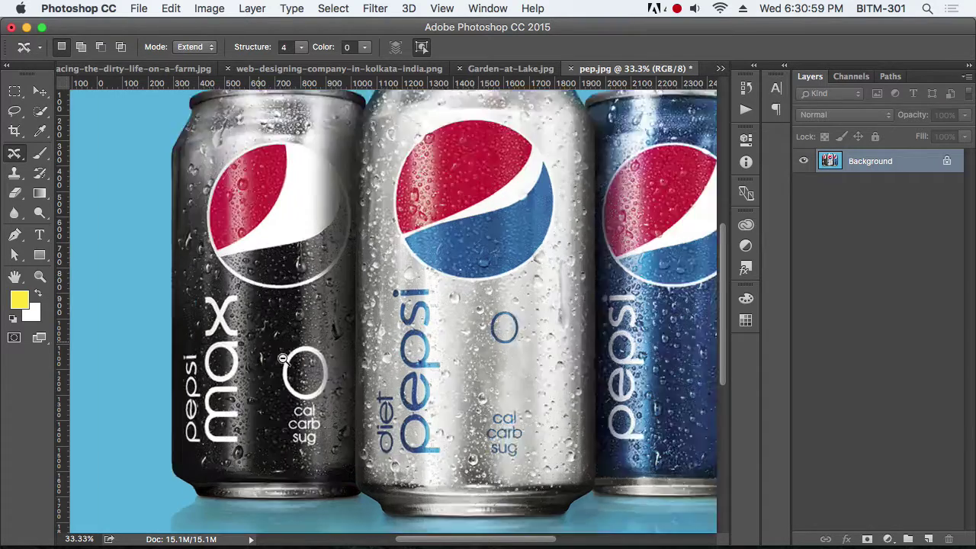
mouse_move(358, 416)
mouse_down()
mouse_move(367, 286)
mouse_move(352, 309)
mouse_up()
drag(290, 245, 305, 259)
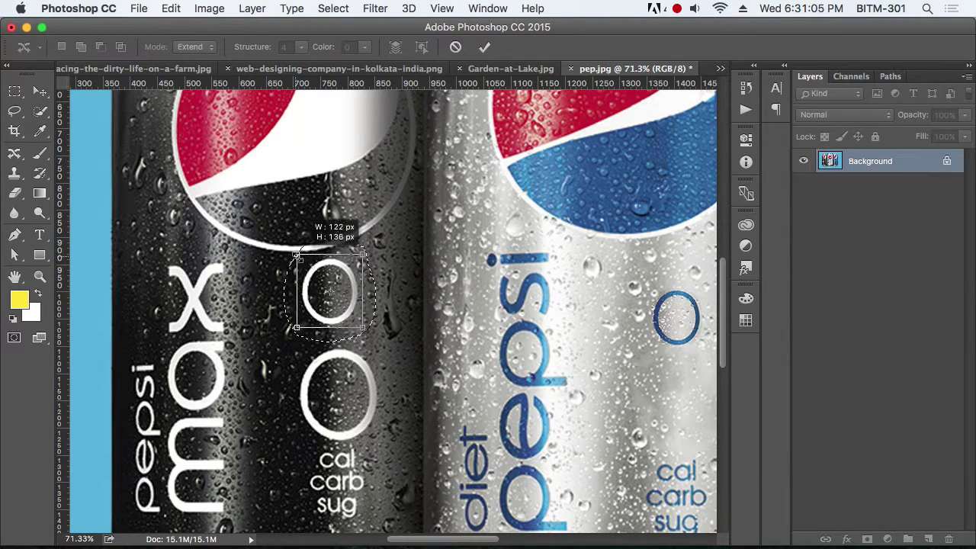
drag(340, 298, 348, 311)
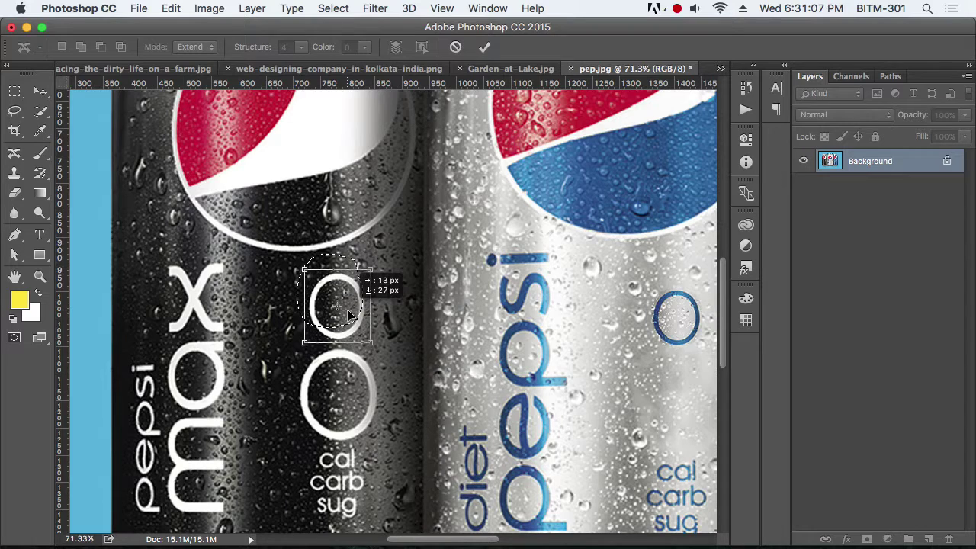
key(Return)
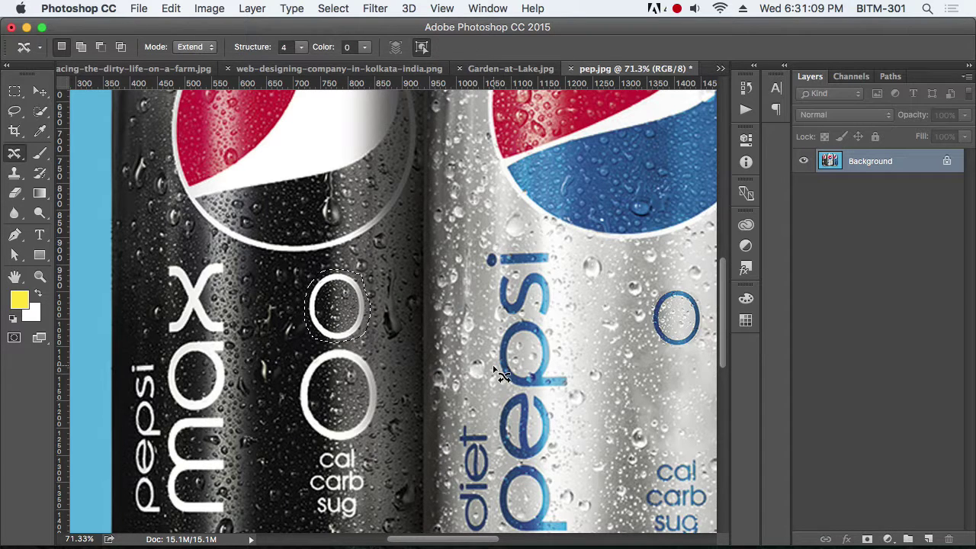
Deselect, zoom to 100% on both 0s, and keep Extend mode selected
click(494, 372)
key(super+plus)
mouse_move(473, 410)
mouse_down()
mouse_move(536, 323)
mouse_move(582, 317)
mouse_up()
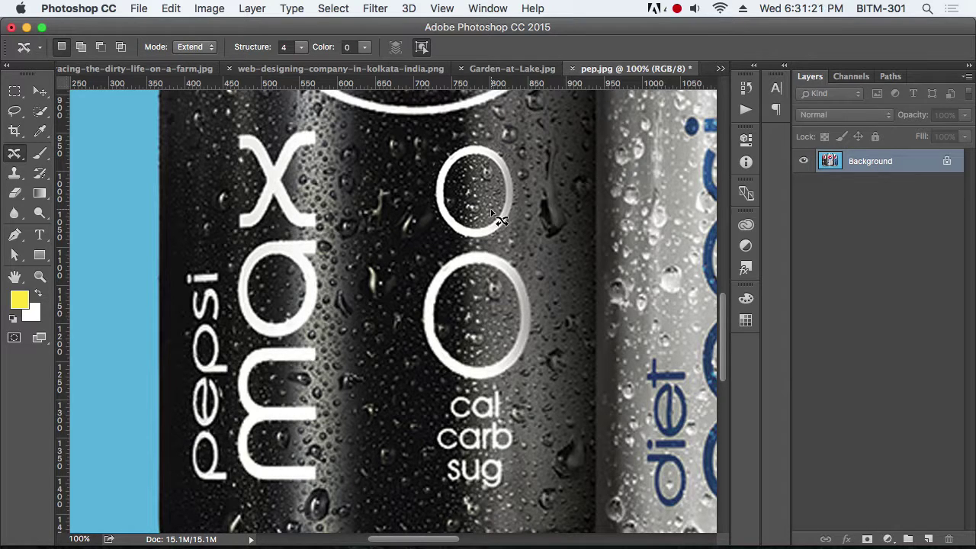
click(200, 46)
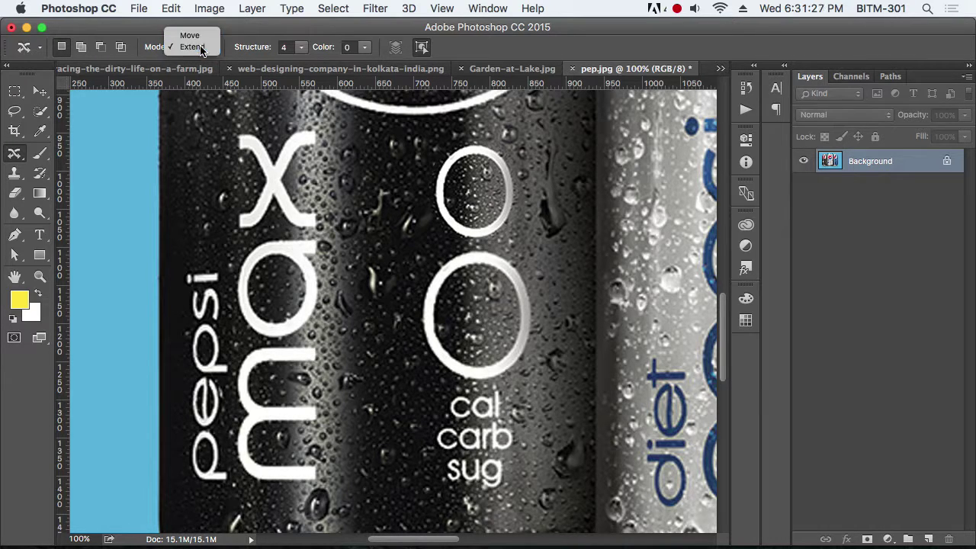
click(192, 47)
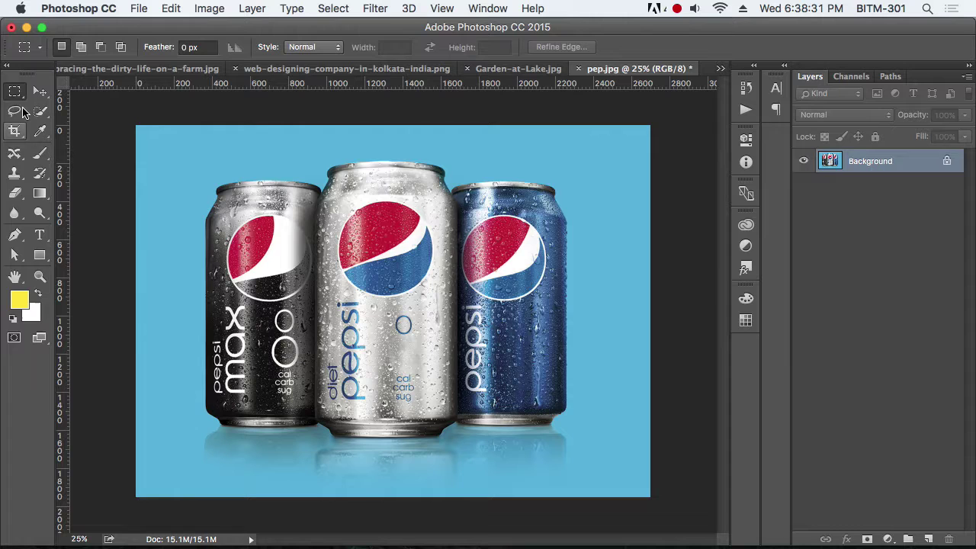
Crop in from the bottom-right, top-left and right edge to a narrow border around the cans
click(15, 133)
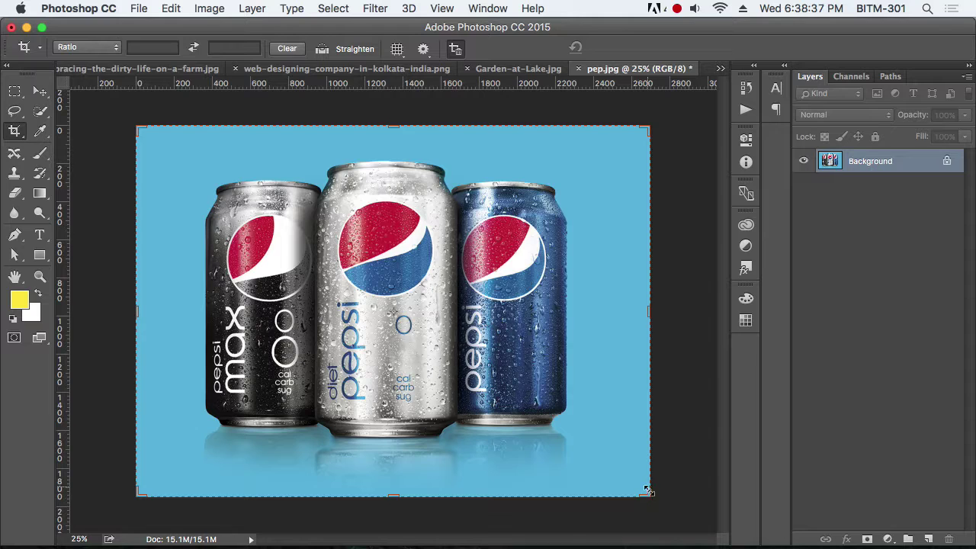
drag(647, 494, 624, 469)
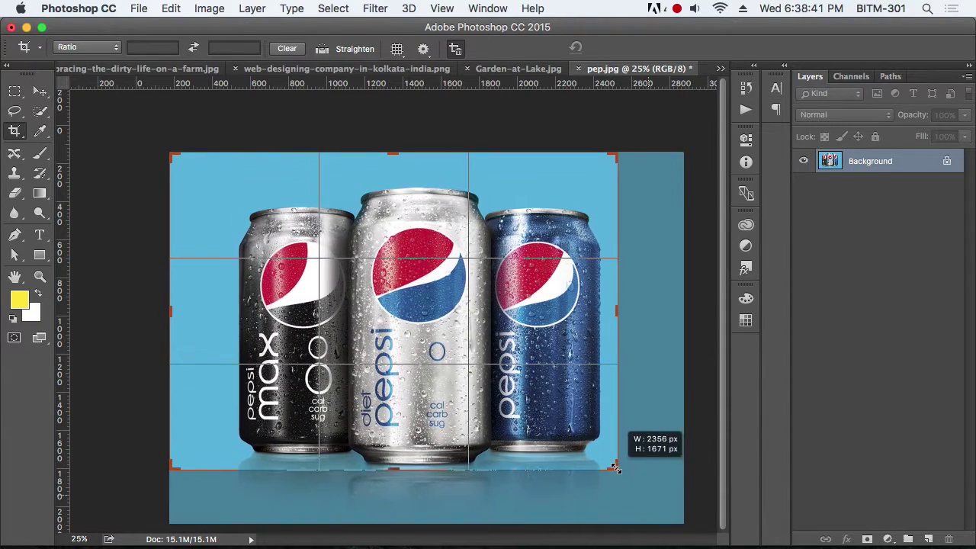
drag(624, 468, 616, 467)
drag(172, 157, 206, 171)
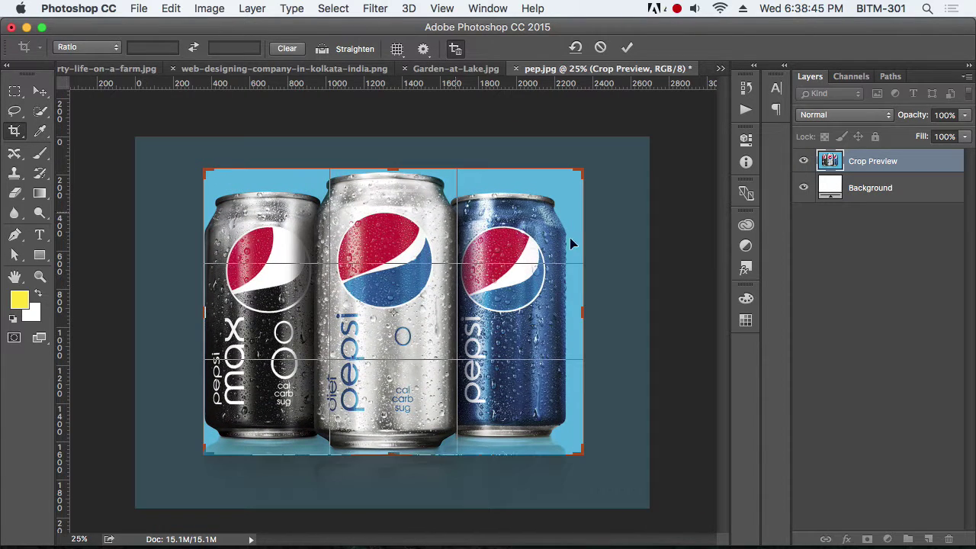
drag(590, 315, 578, 316)
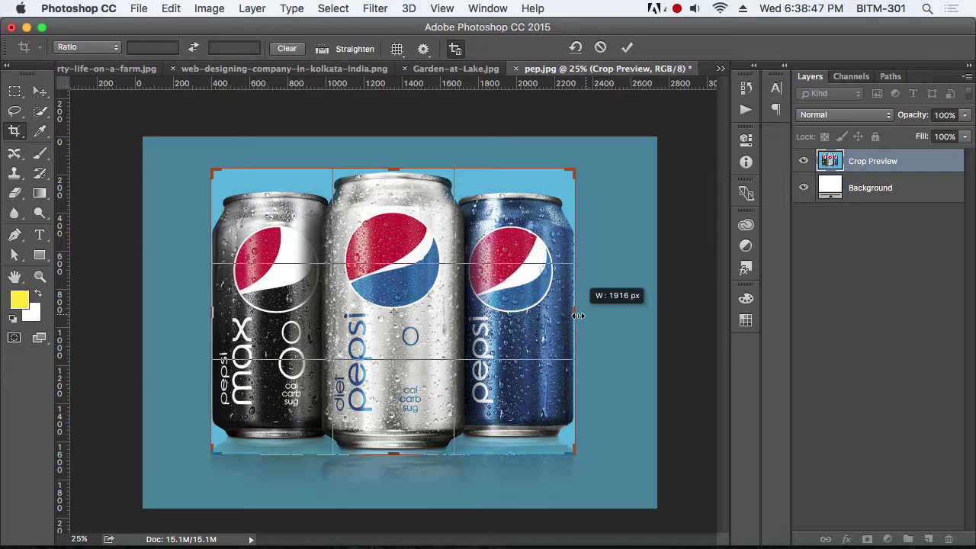
click(627, 47)
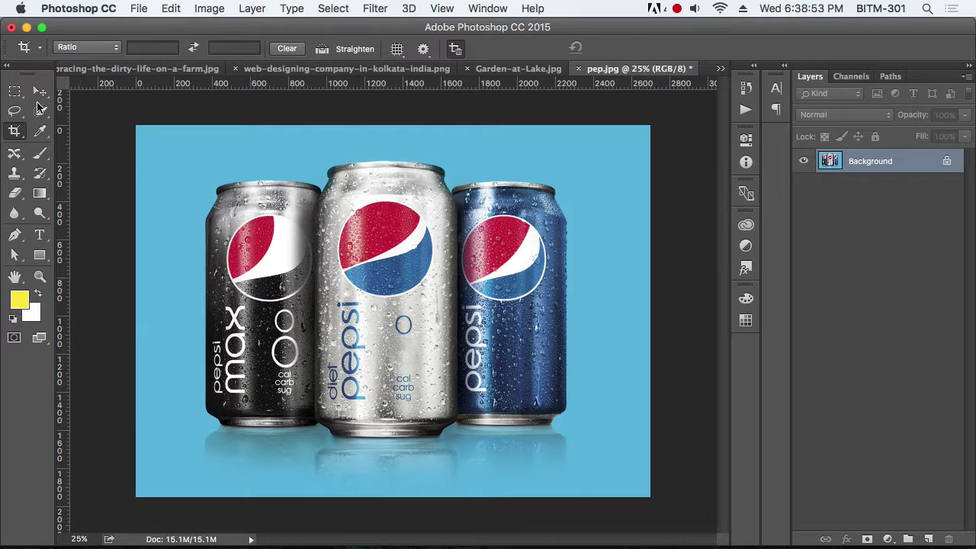
Marquee a rectangle around the three cans and their reflections, then apply Image > Crop
click(16, 93)
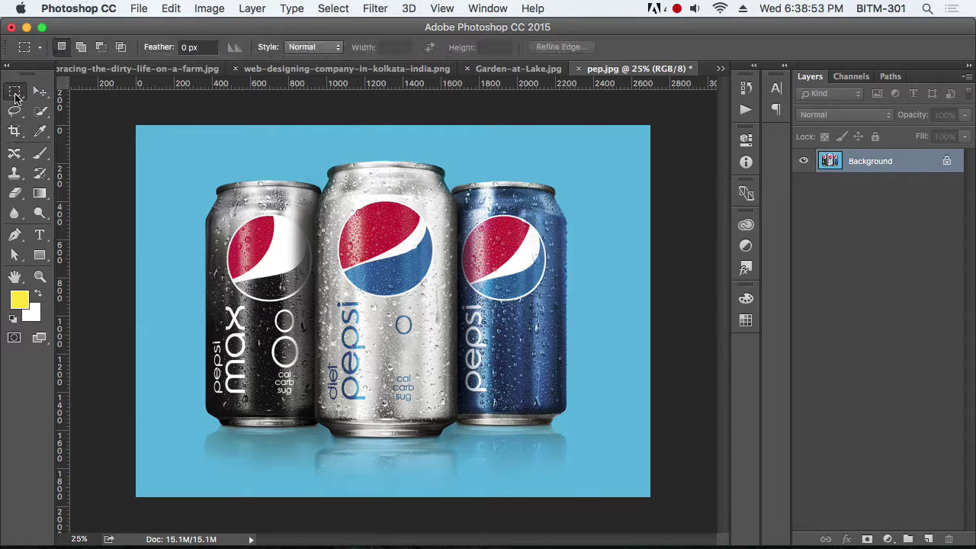
drag(204, 163, 560, 420)
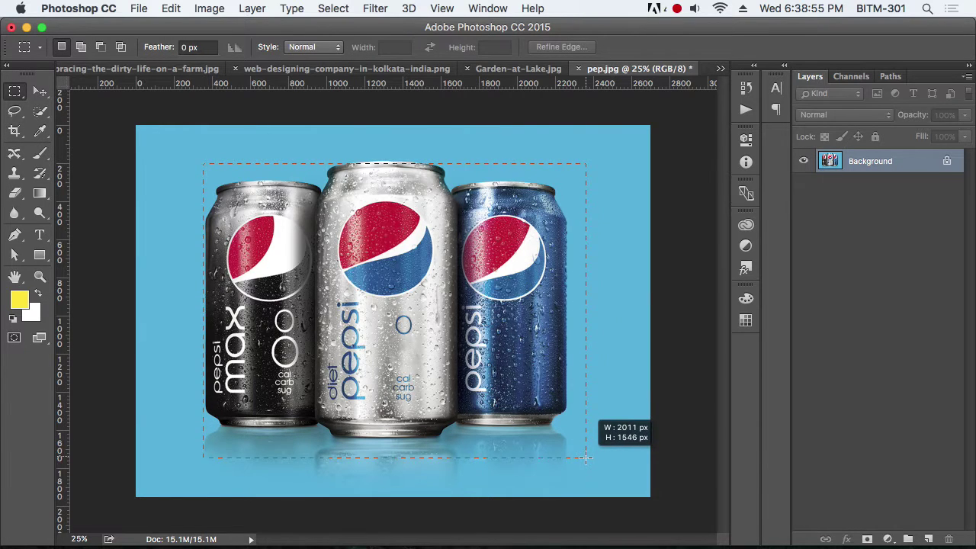
drag(586, 458, 580, 455)
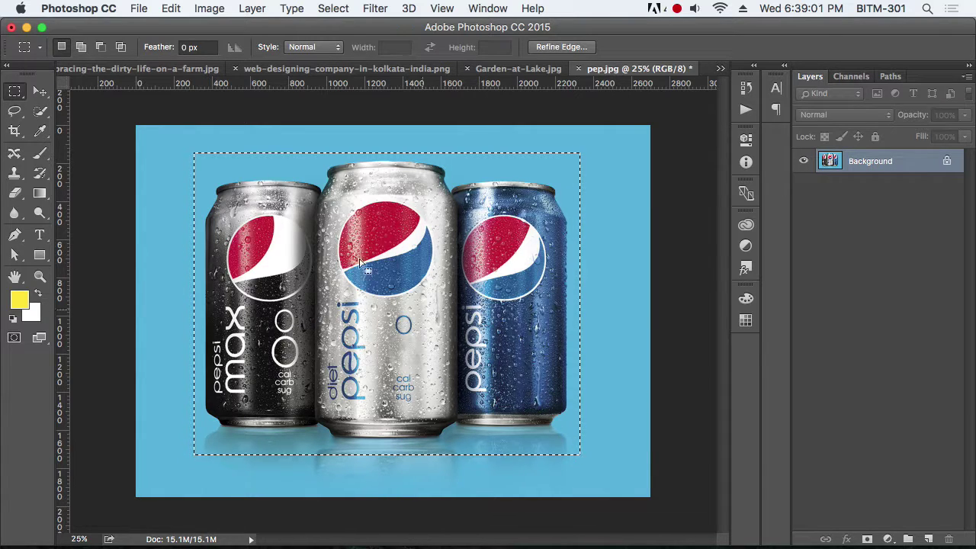
click(208, 8)
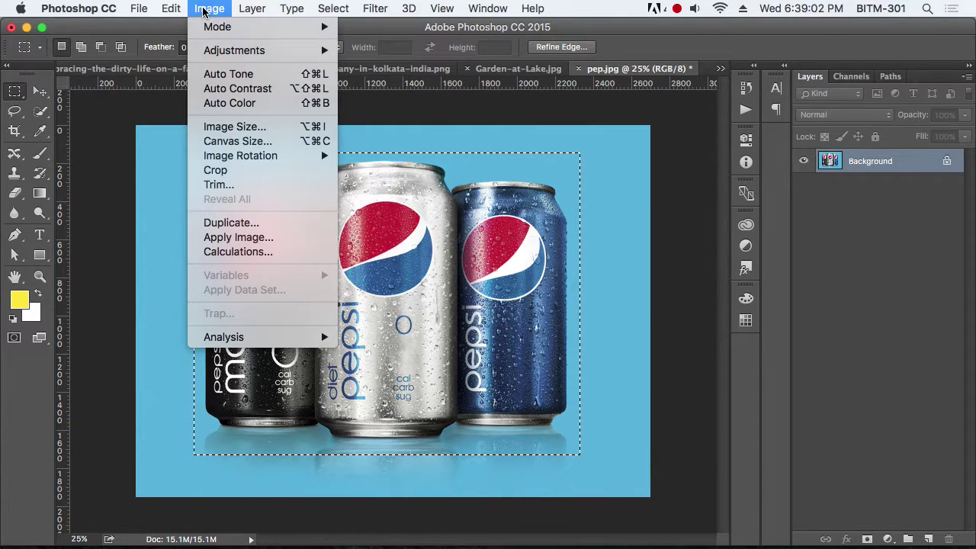
click(257, 179)
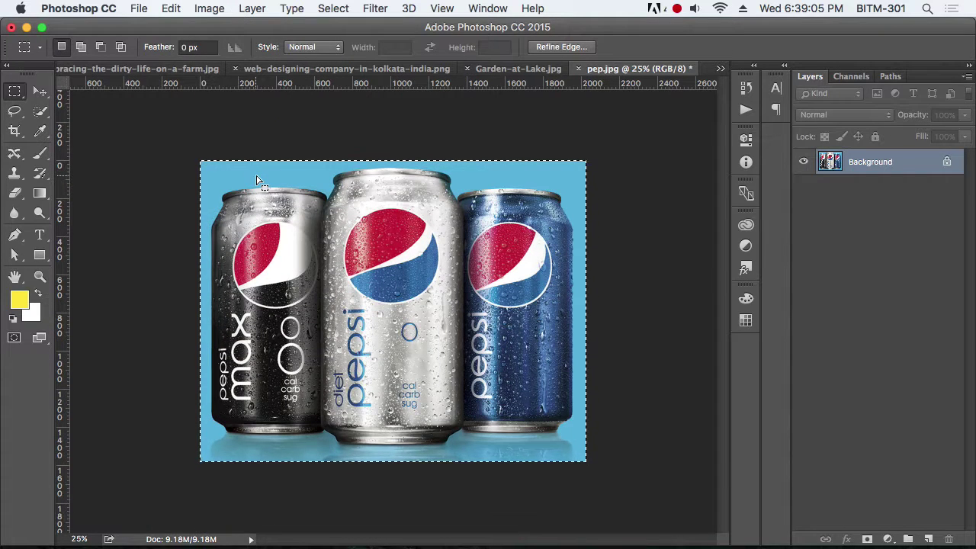